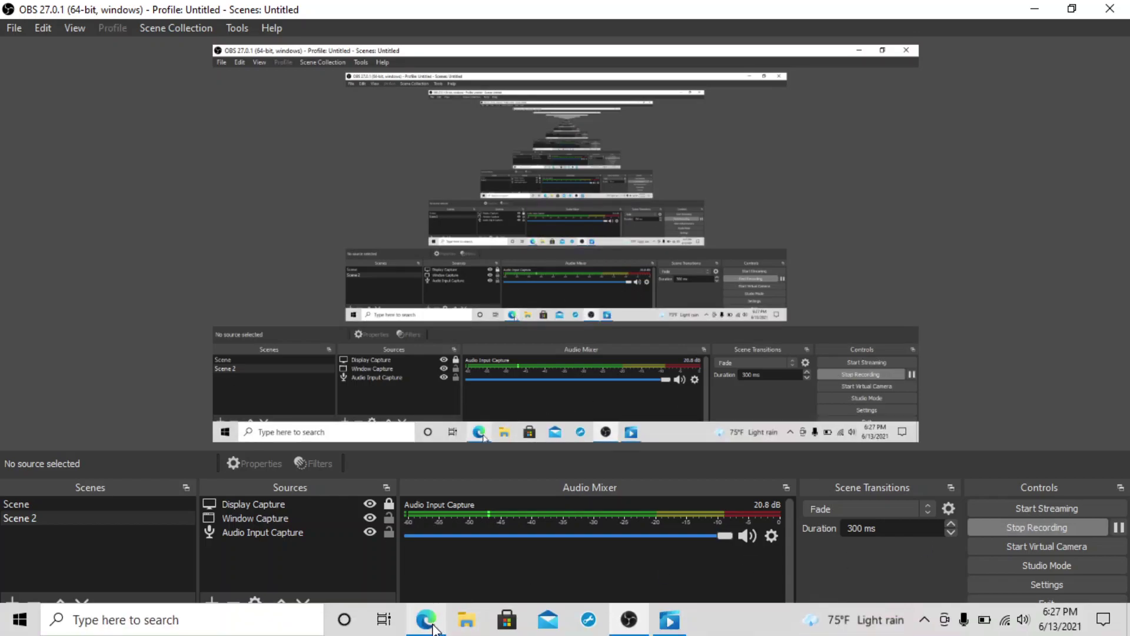
Switch from OBS Studio to the Edge browser showing the Google homepage.
left_click(426, 620)
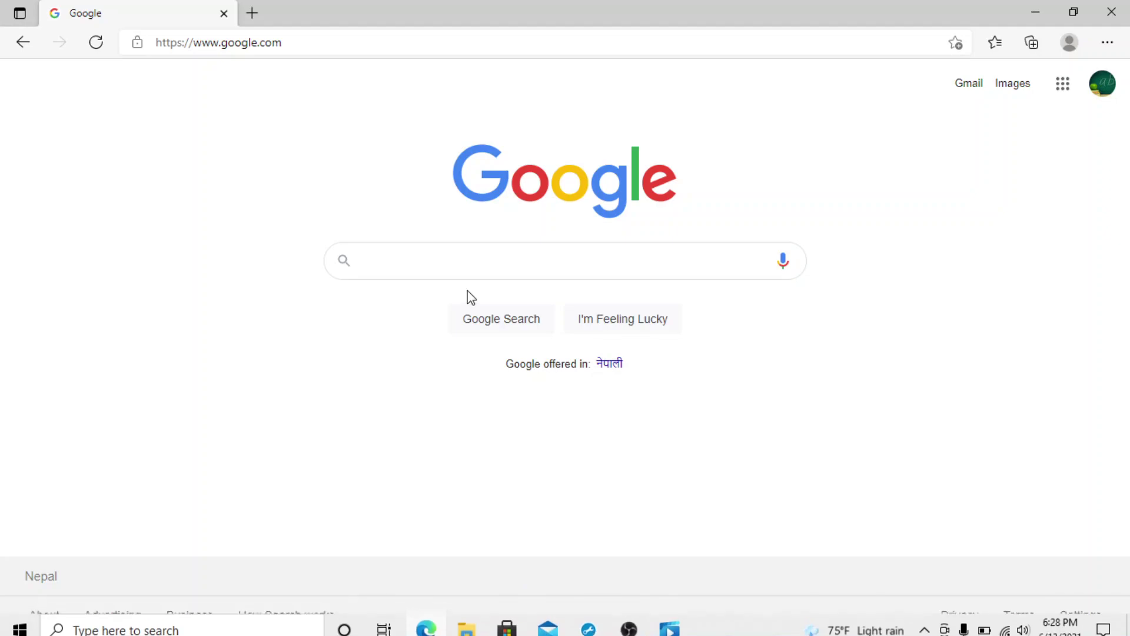
Search Google for 'hinari'.
type("hinar")
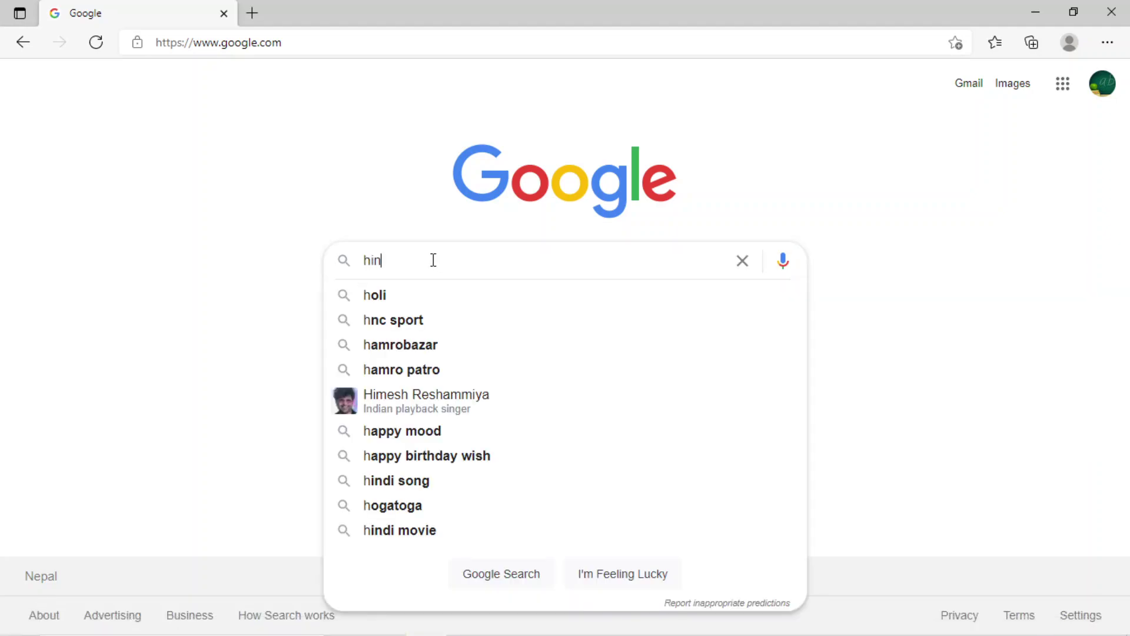
type("i")
key("Return")
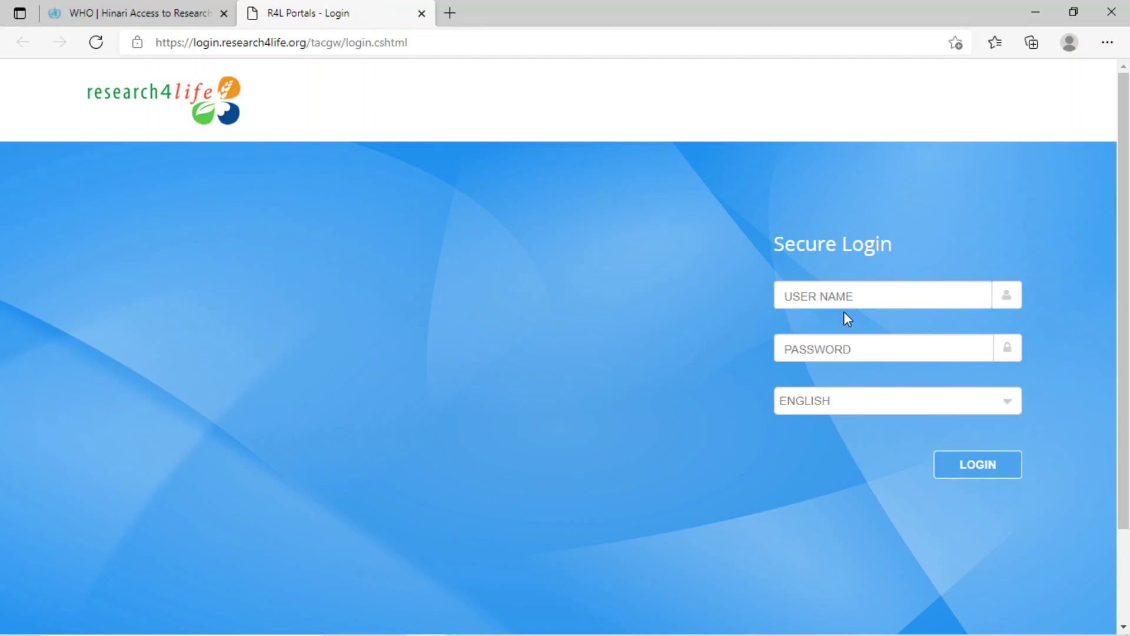
Log in to Research4Life with the account username and password.
left_click(827, 293)
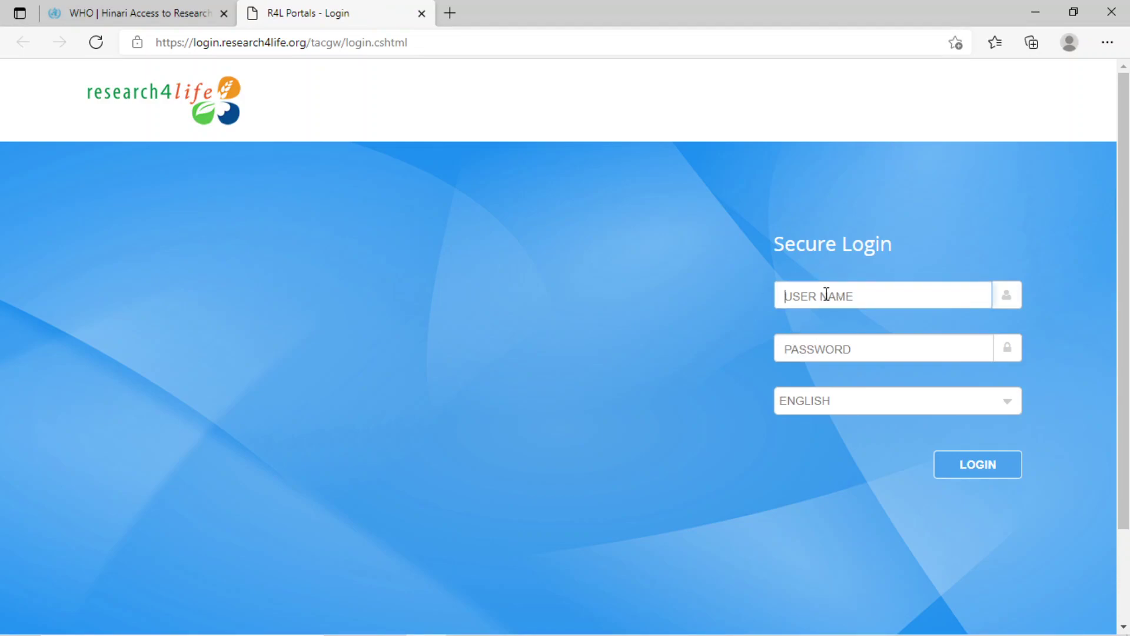
type("nepR4L185")
left_click(818, 358)
type("••")
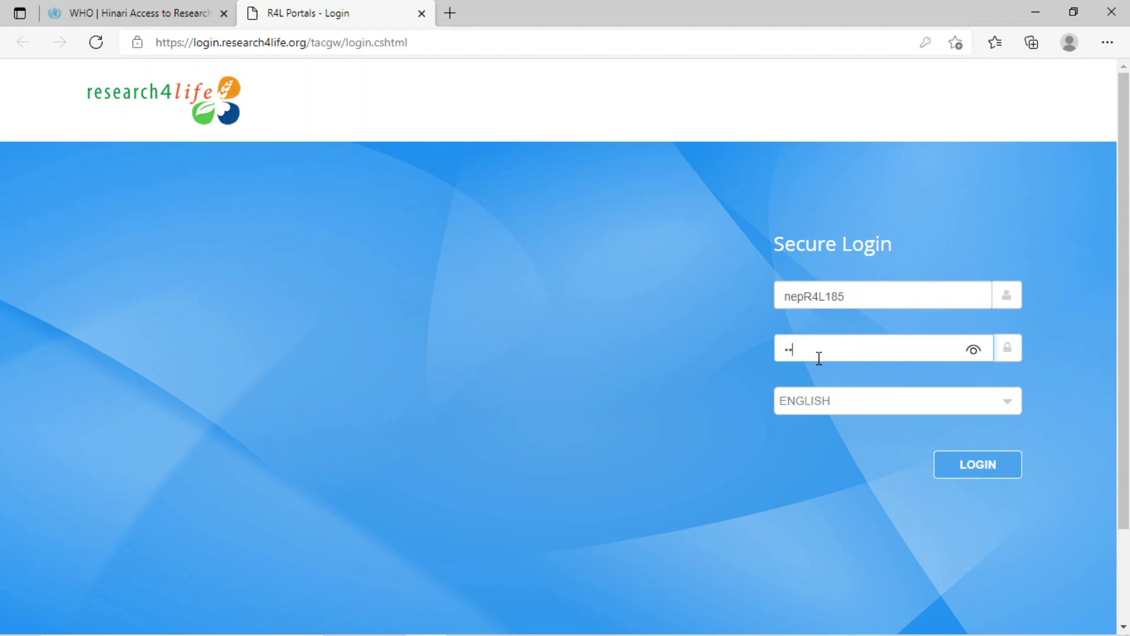
type("•••••••")
left_click(957, 470)
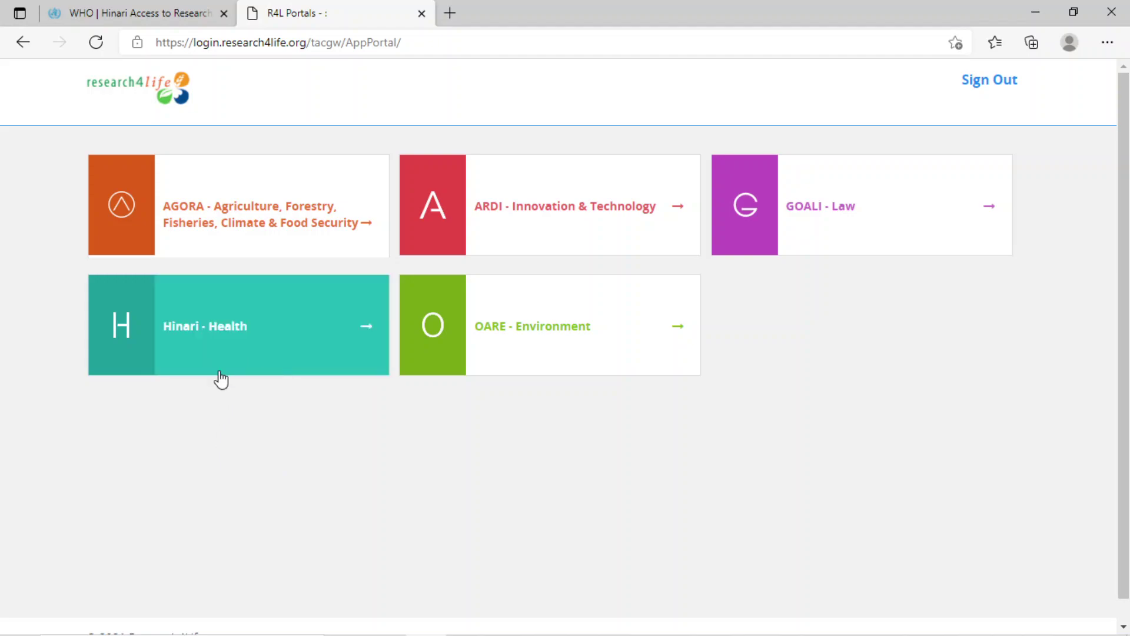
Open Hinari - Health, view its Subject, Language and Publisher pages, then Content Home.
left_click(208, 331)
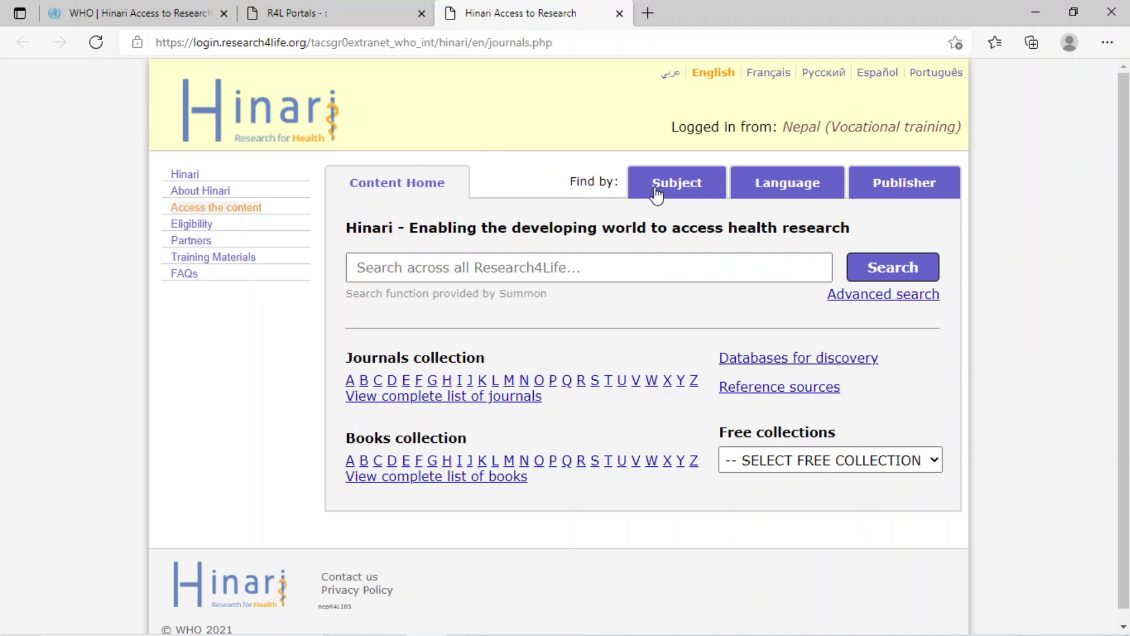
left_click(673, 184)
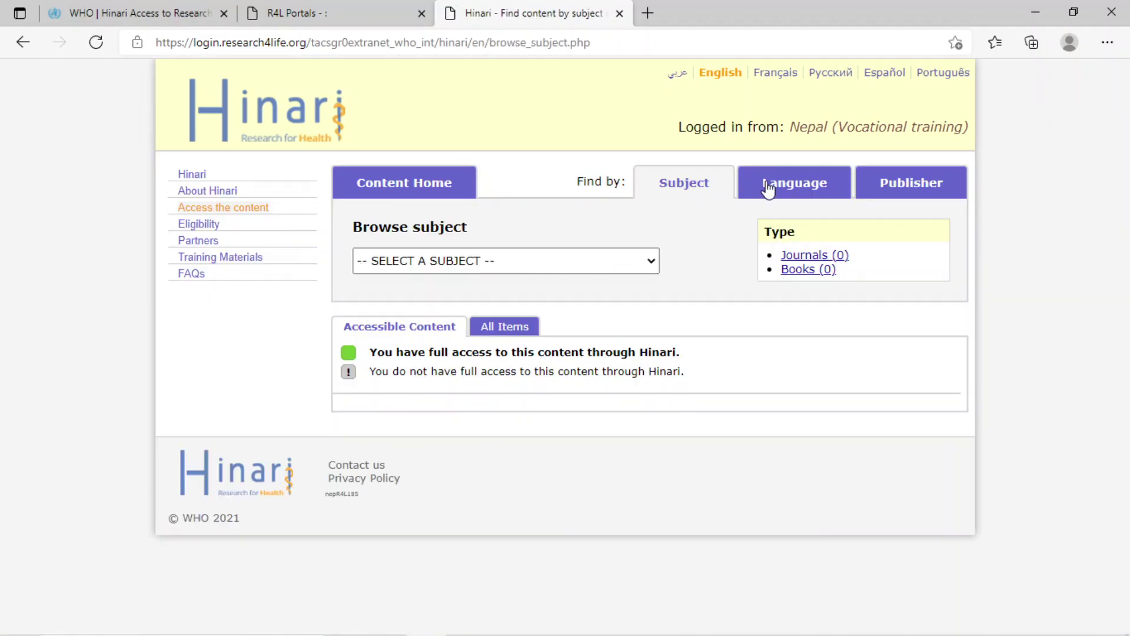
left_click(774, 188)
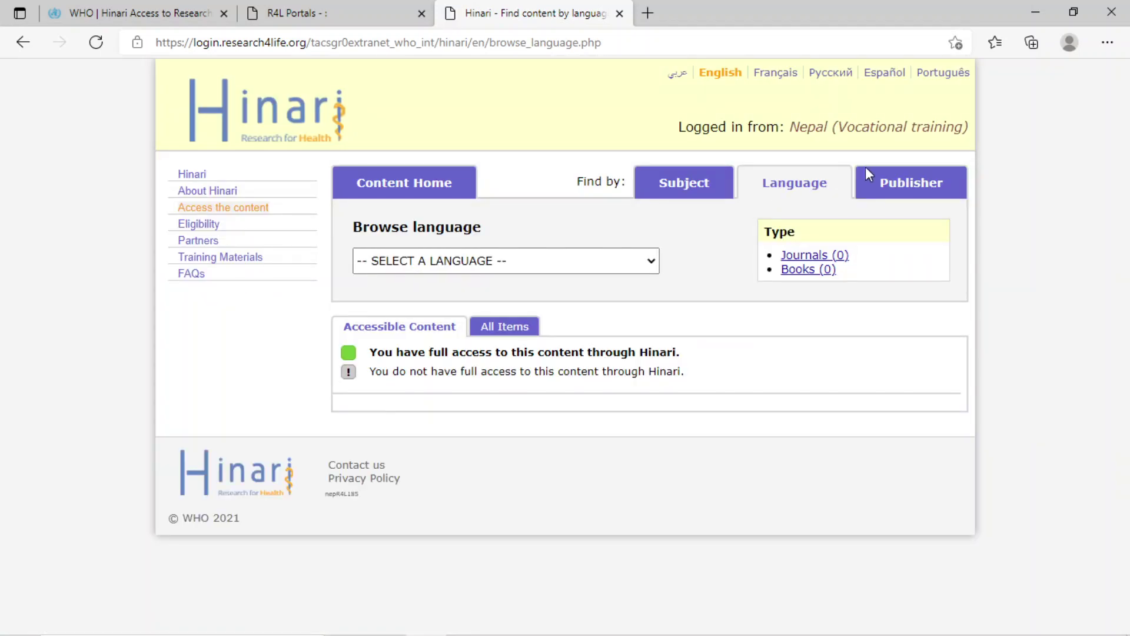
left_click(884, 186)
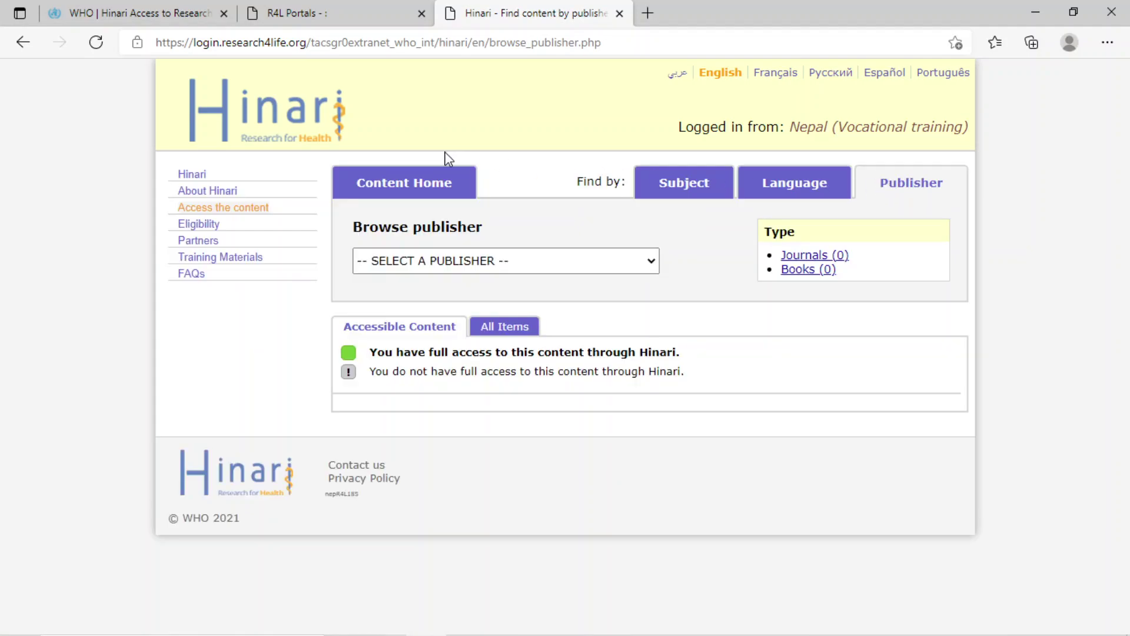
left_click(405, 186)
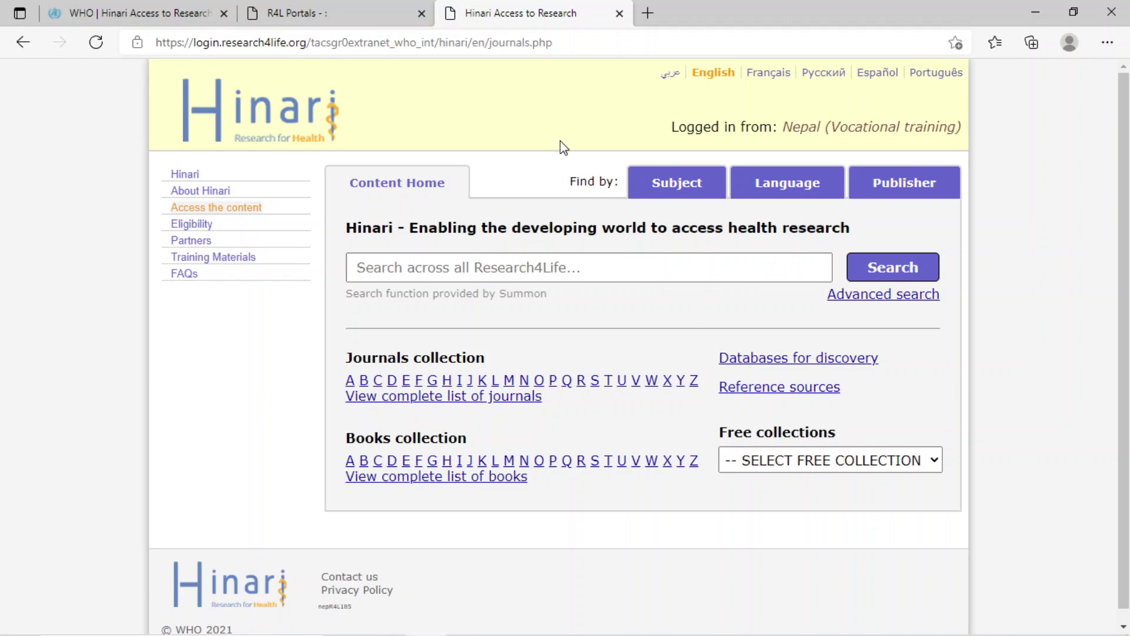
Browse by subject Biochemistry to list its 167 journals and 1251 books.
left_click(660, 188)
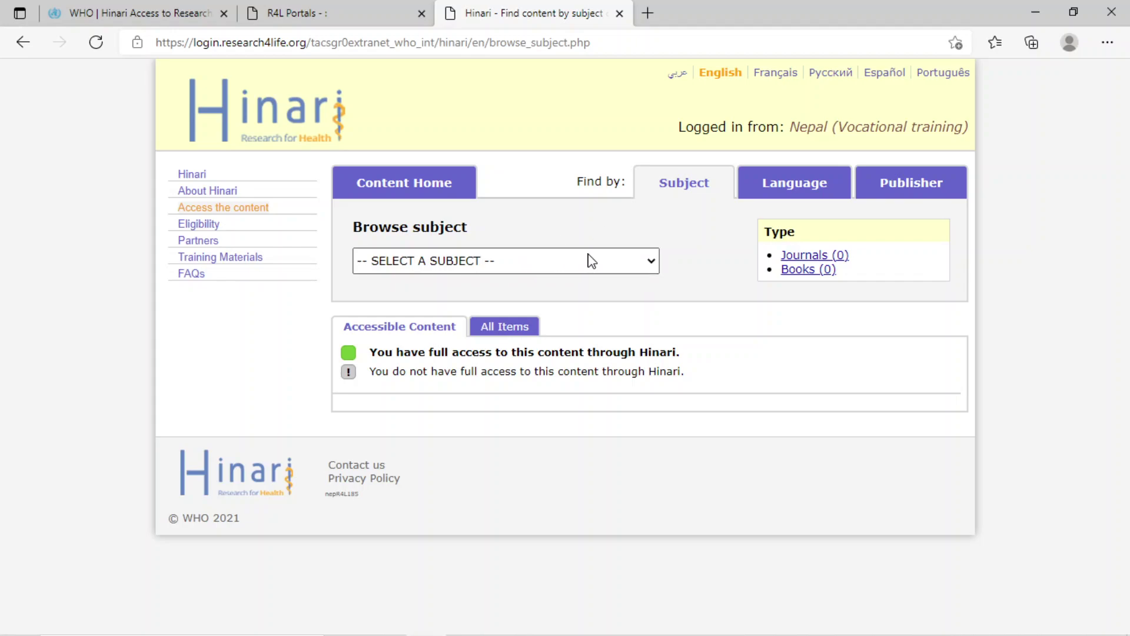
left_click(642, 269)
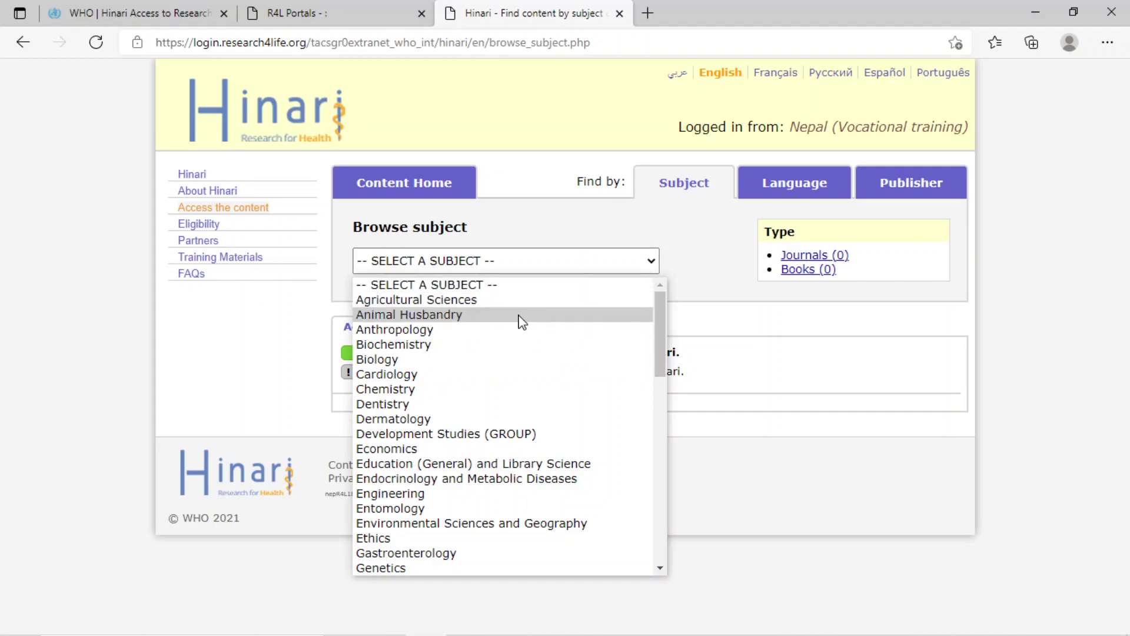
left_click(482, 345)
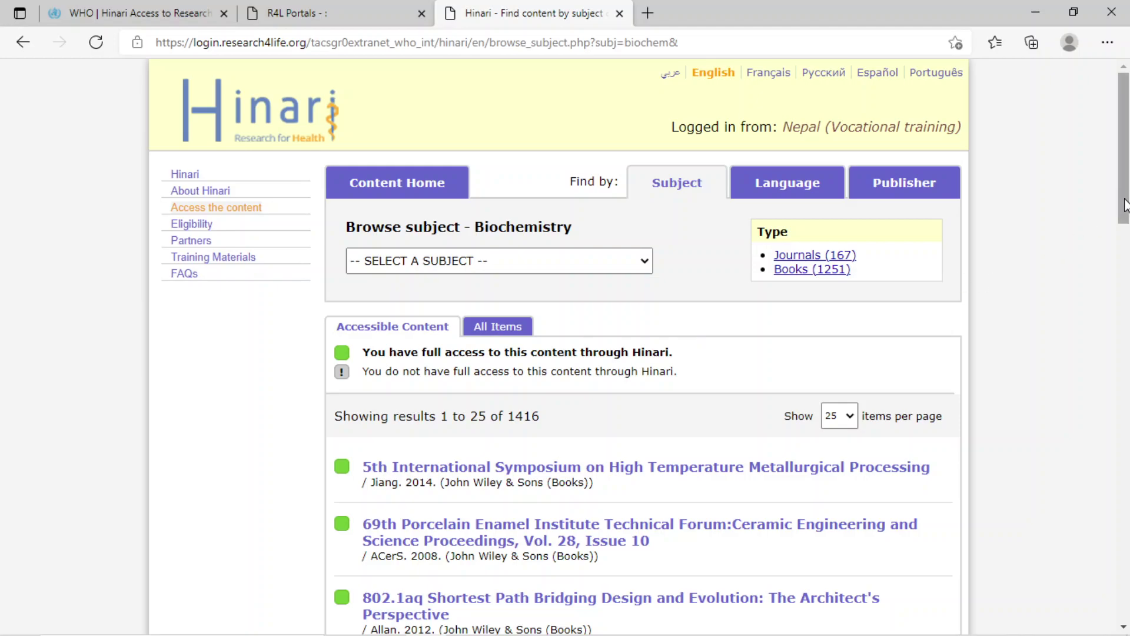
left_click_drag(1124, 205, 1129, 175)
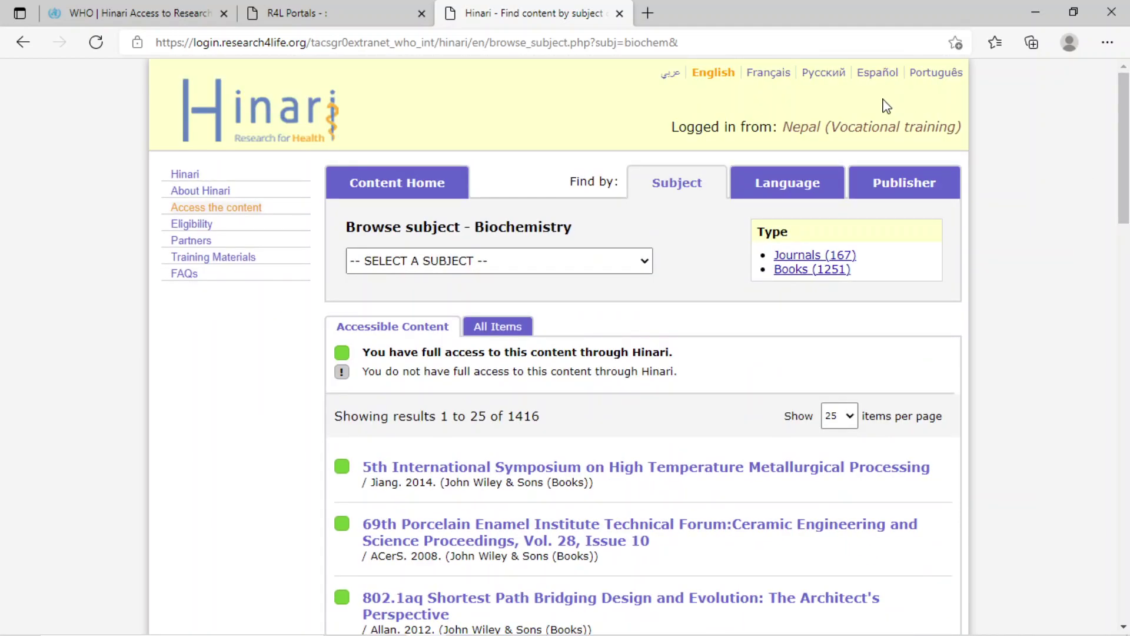
List the 14 Afrikaans-language journals, then move to the Publisher browse page.
left_click(773, 184)
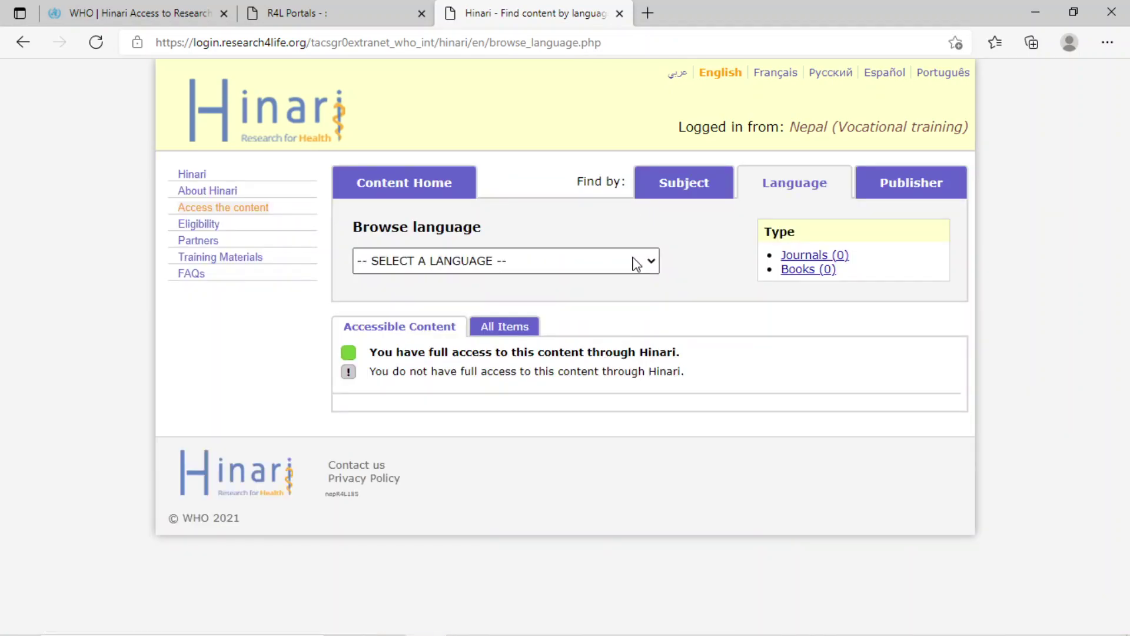
left_click(651, 261)
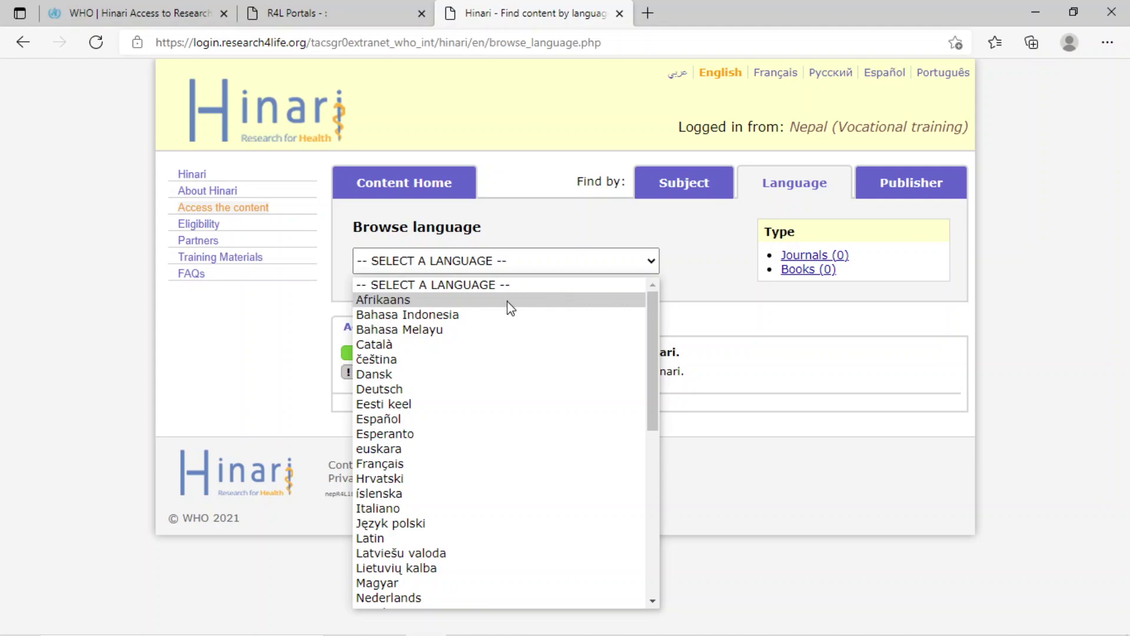
left_click(481, 300)
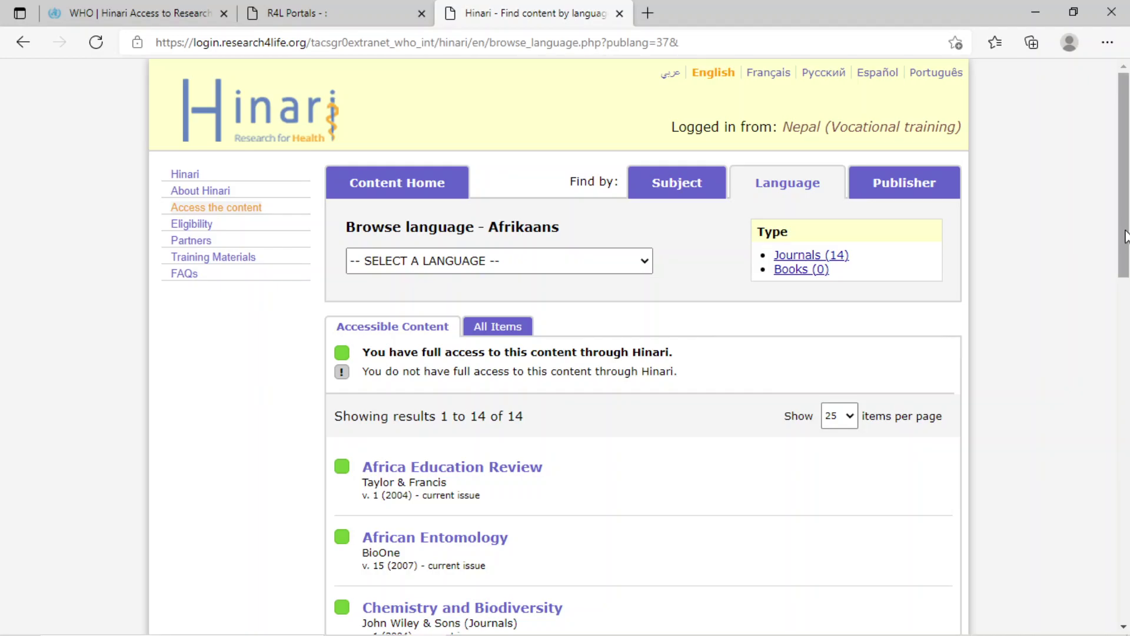
left_click_drag(1124, 236, 1125, 518)
left_click_drag(1125, 470, 1125, 202)
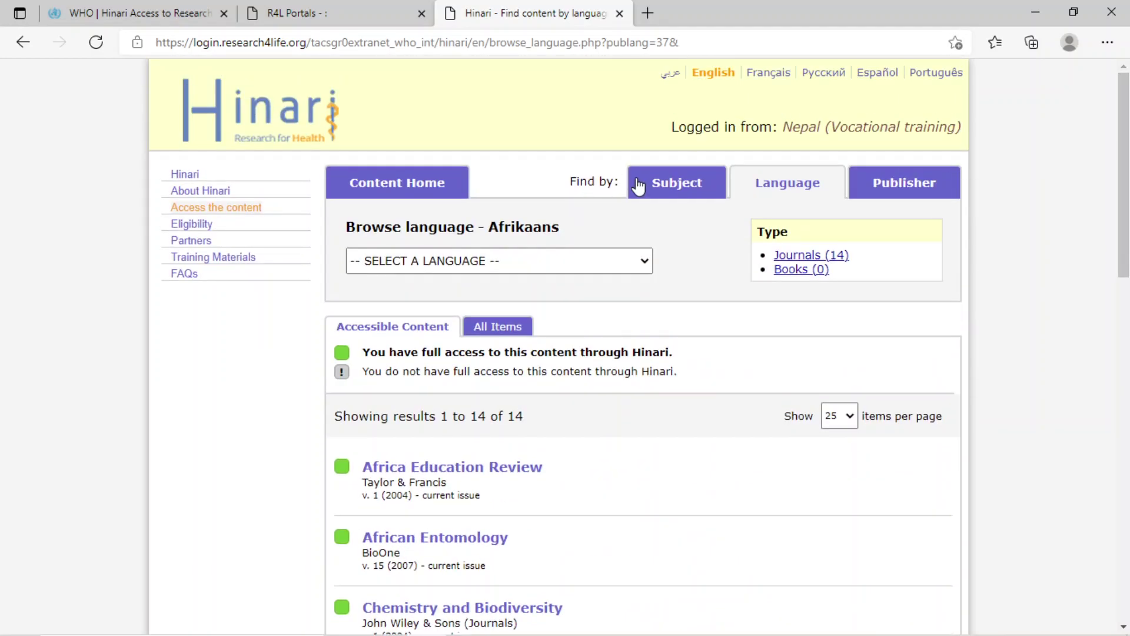
left_click(895, 186)
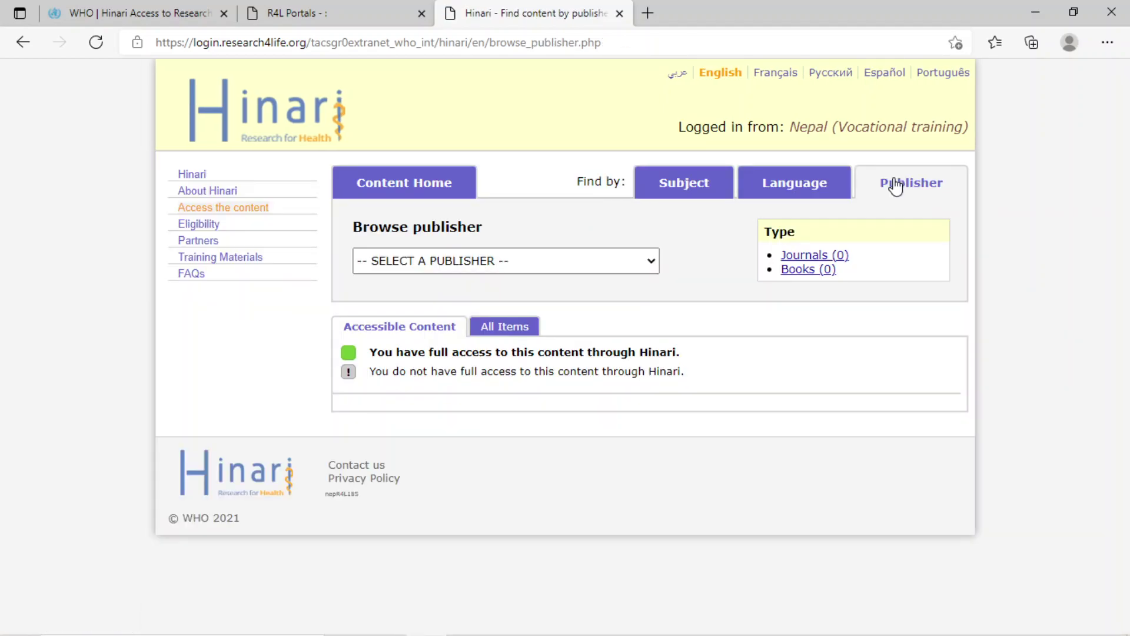
left_click(650, 263)
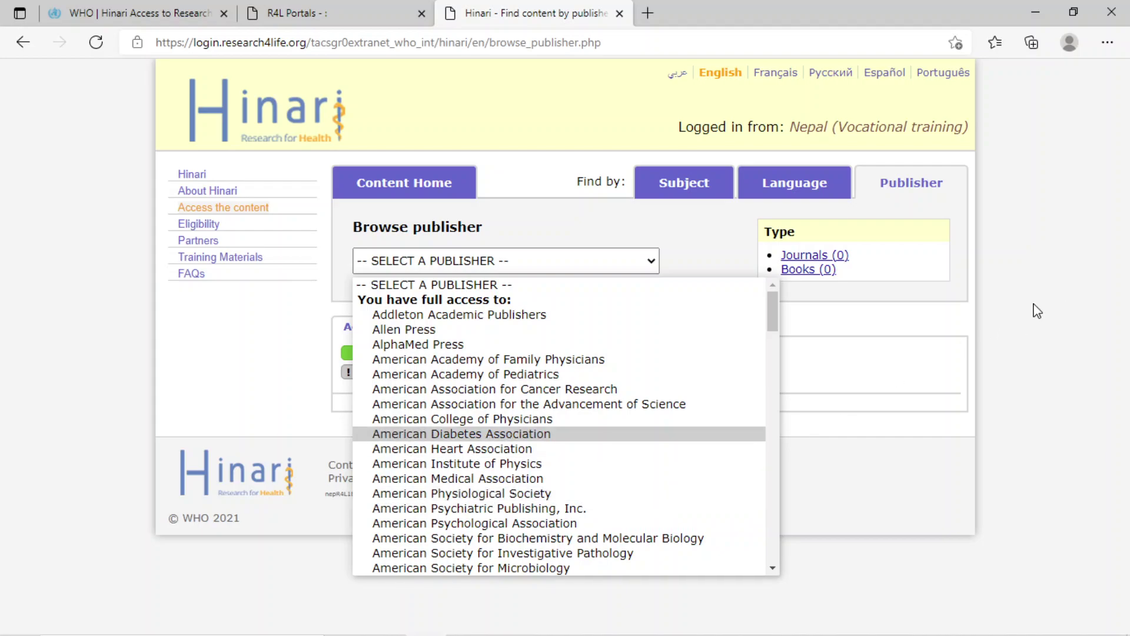
left_click(999, 319)
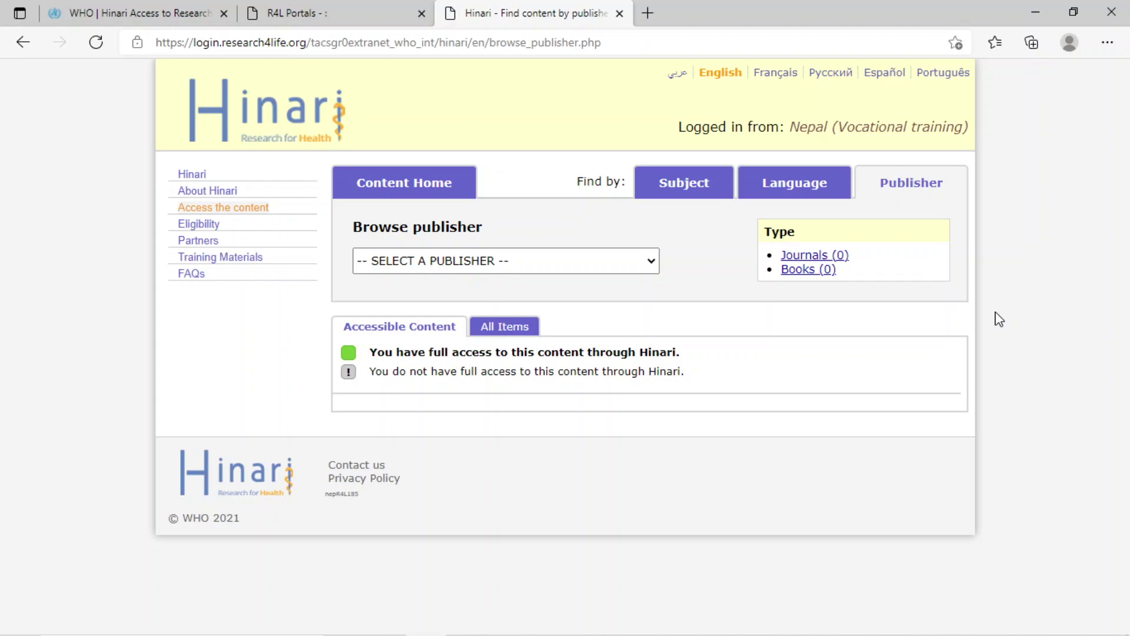
From Content Home, list journals starting with B and scroll toward Bacteriophage.
left_click(399, 187)
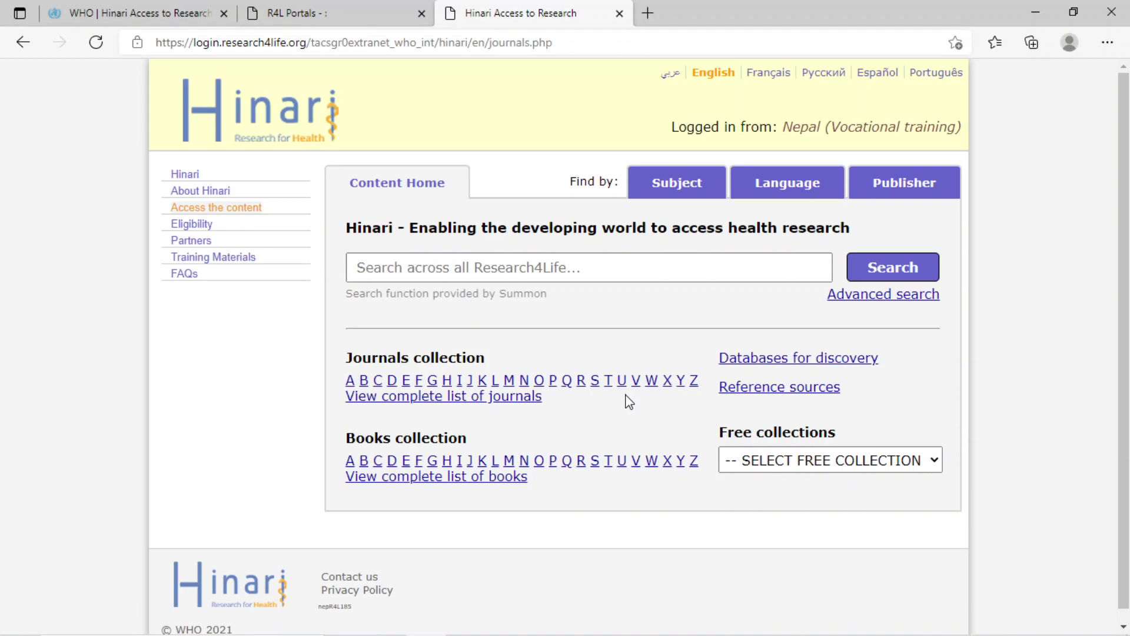
left_click(364, 381)
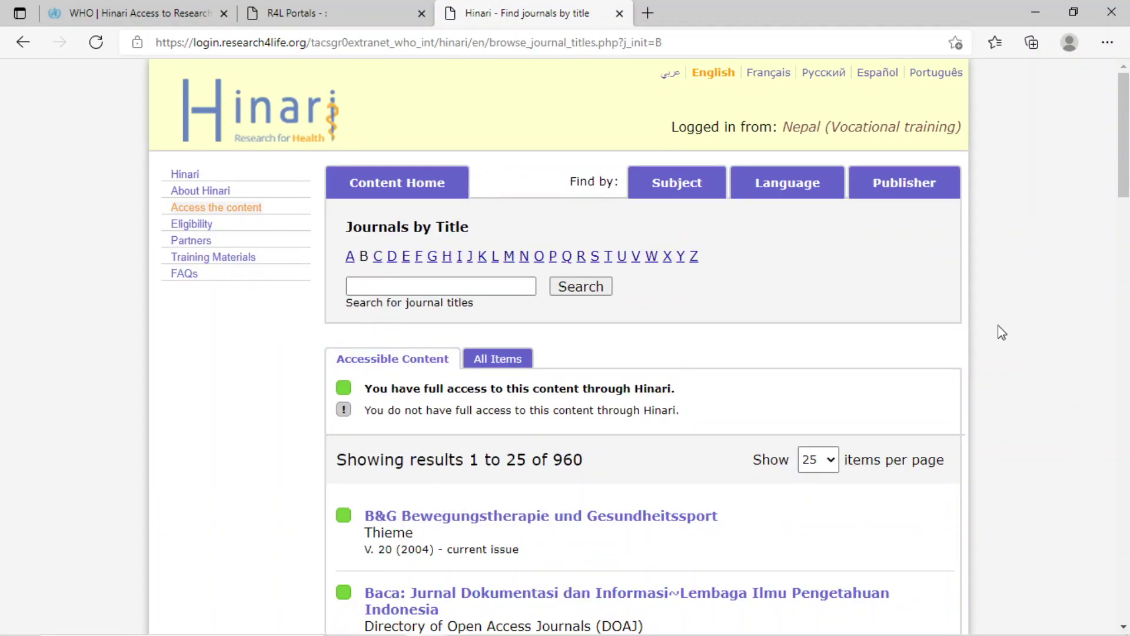
scroll(1125, 181, "down", 5)
scroll(1125, 264, "down", 5)
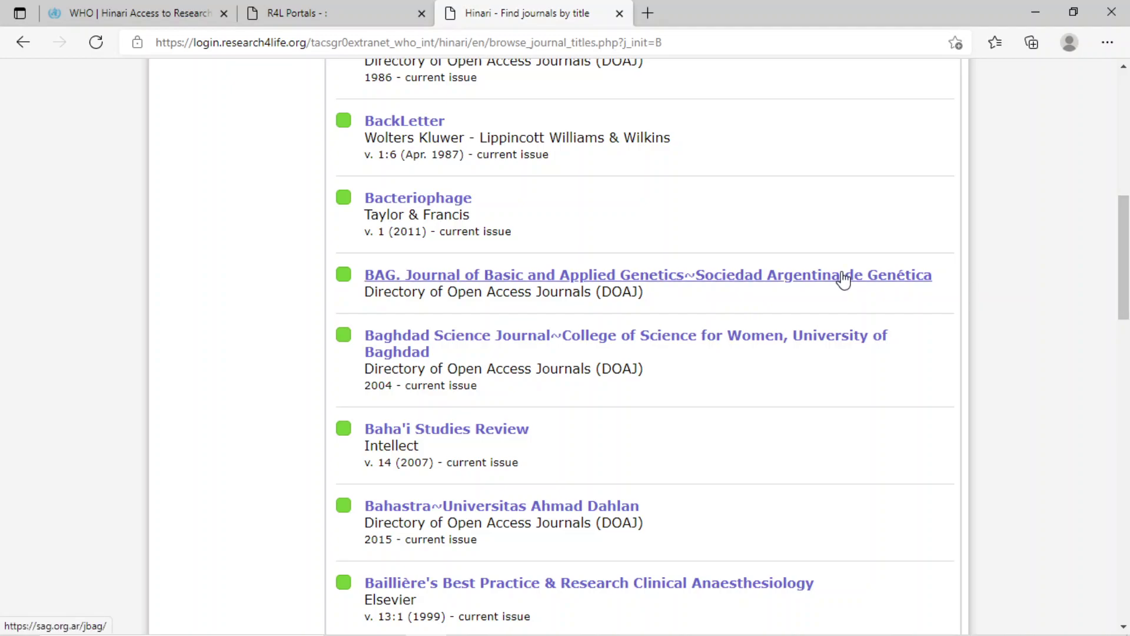
Open Bacteriophage on Taylor & Francis and scroll to Volume 6 2016's issues.
left_click(429, 200)
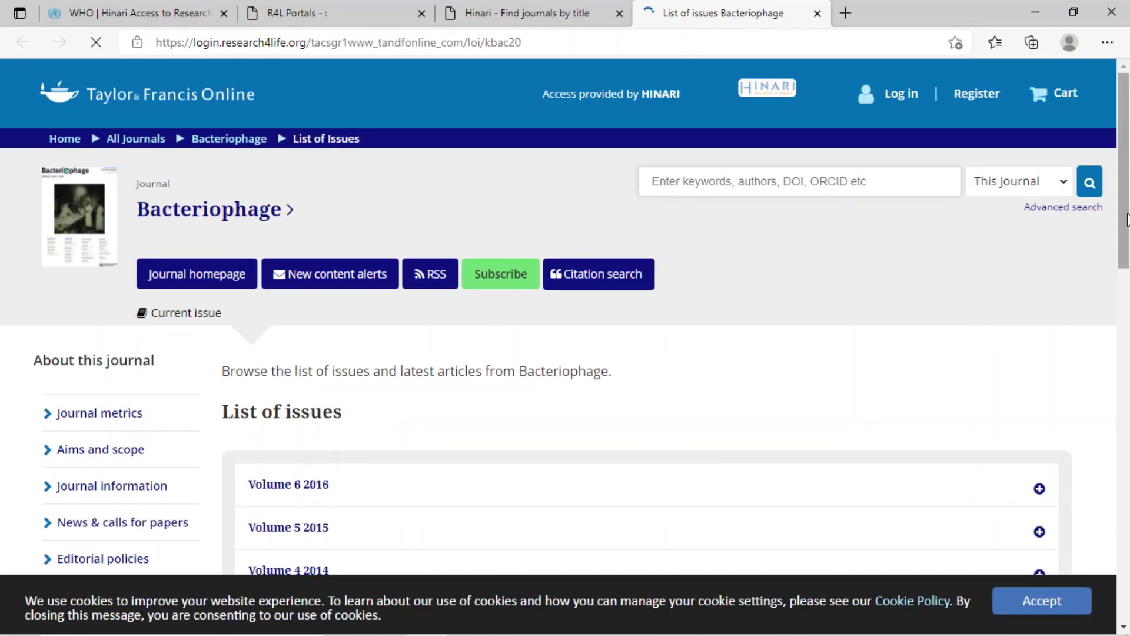
scroll(1126, 219, "down", 5)
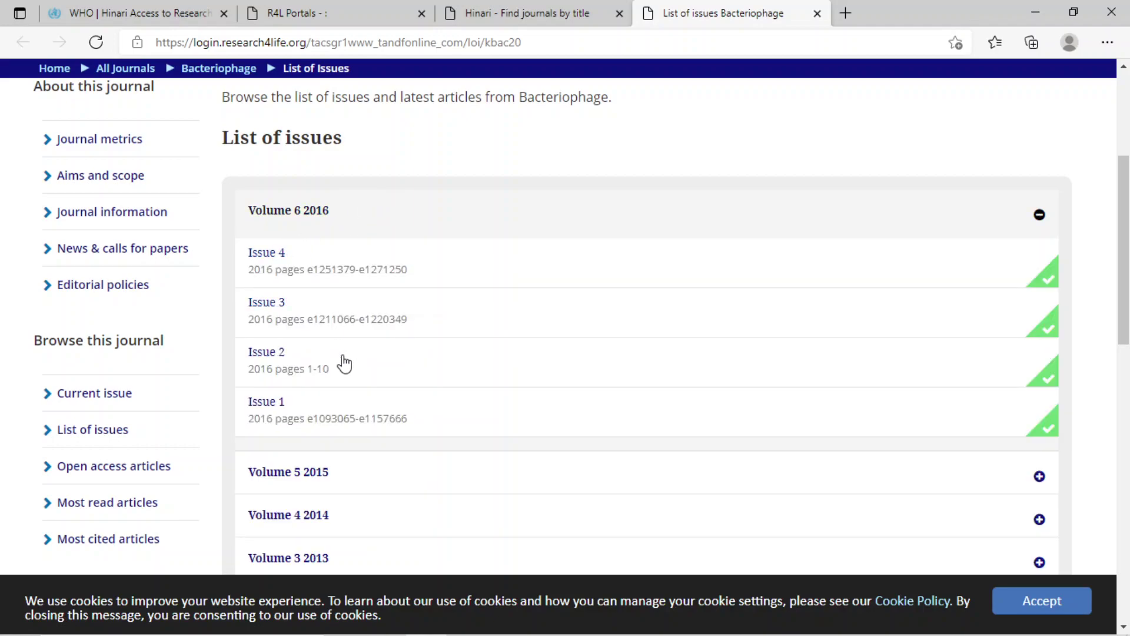
Open Volume 6, Issue 4 and scroll through its articles' Full Text and PDF links.
left_click(298, 259)
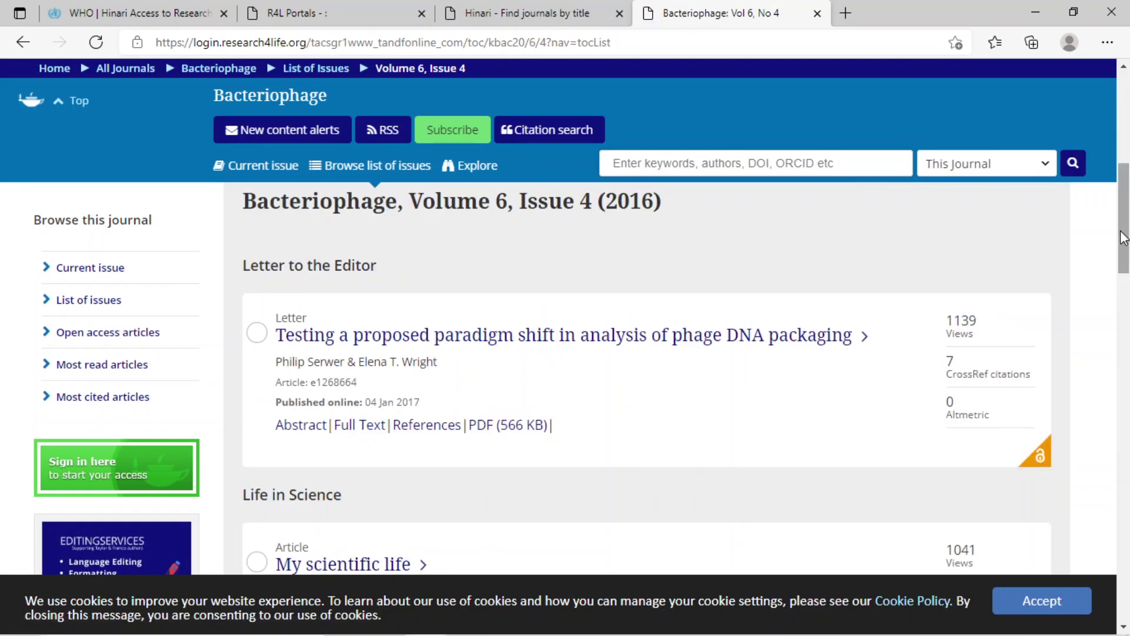
left_click_drag(1123, 237, 1123, 334)
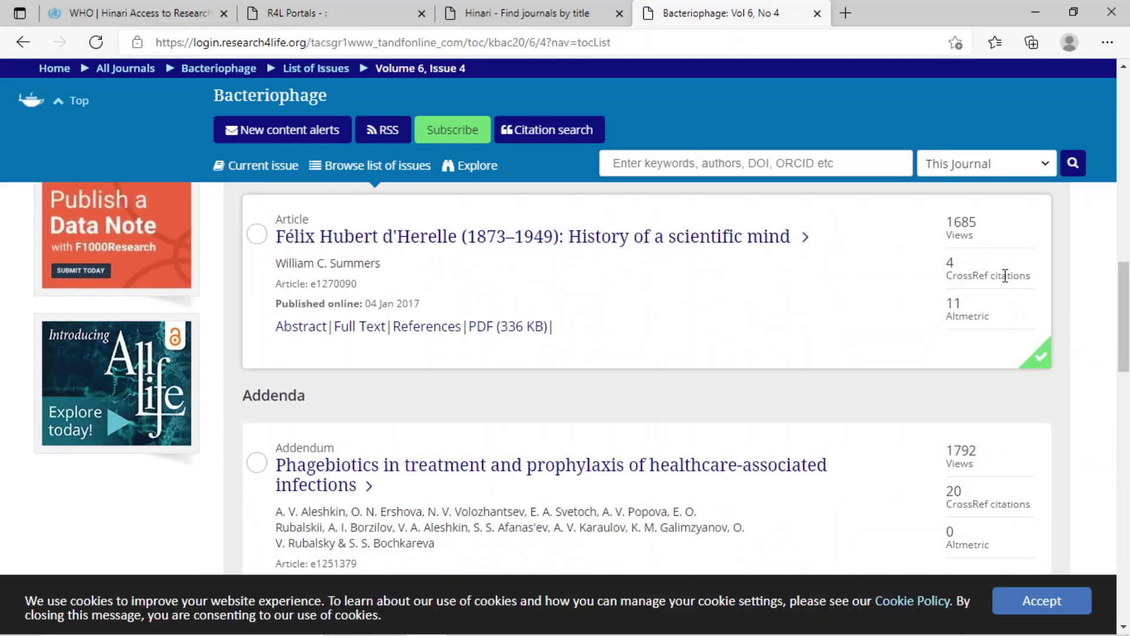
left_click_drag(1125, 287, 1127, 340)
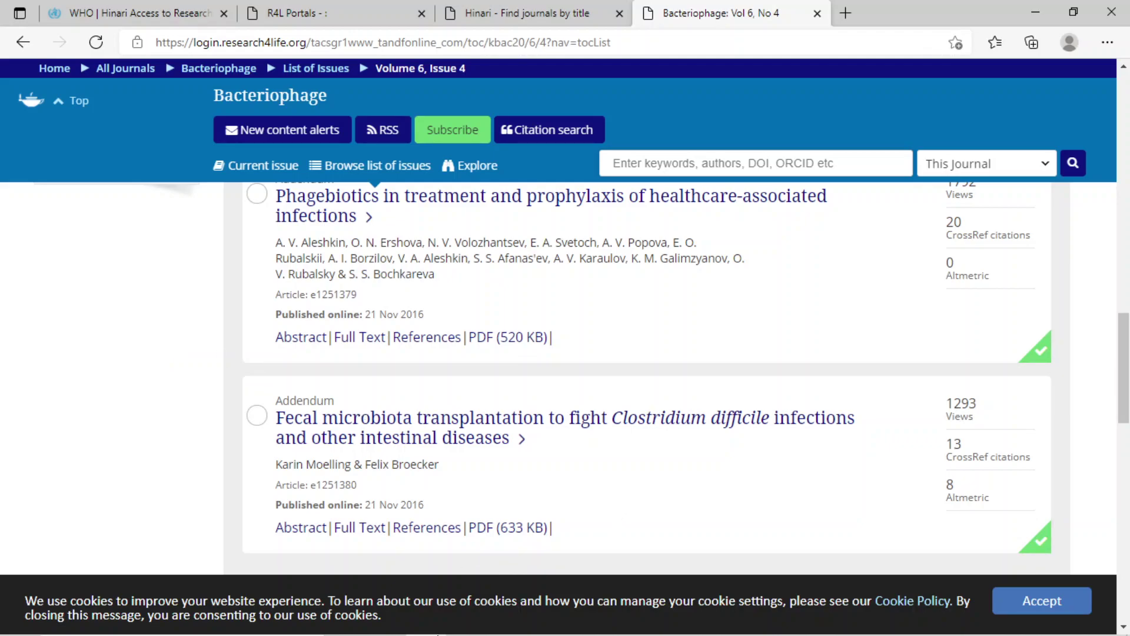
mouse_move(442, 632)
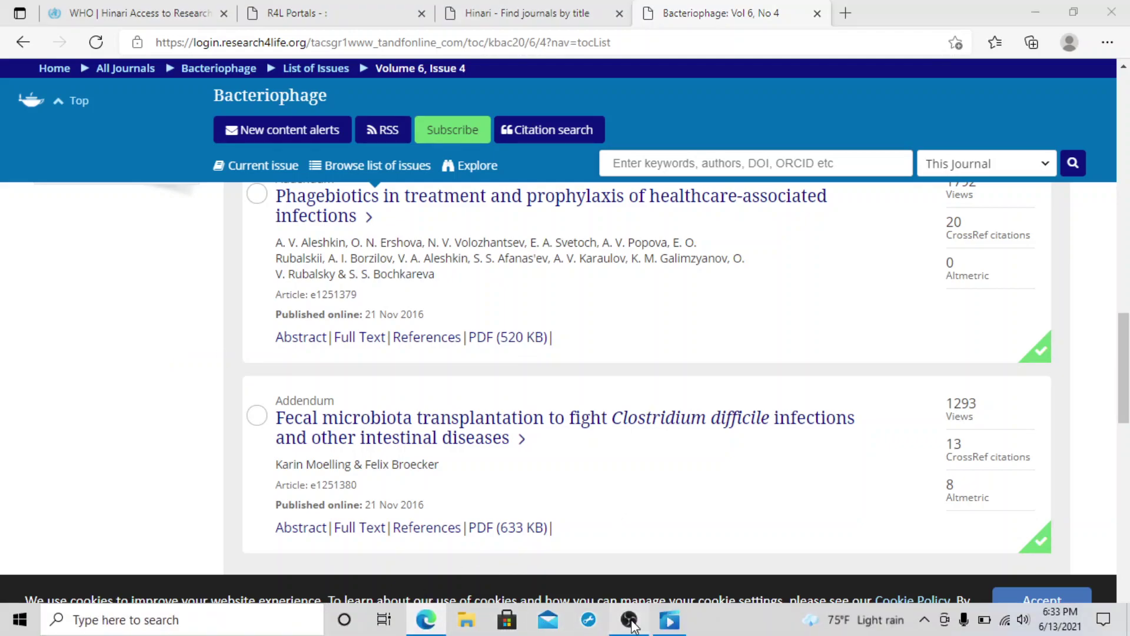